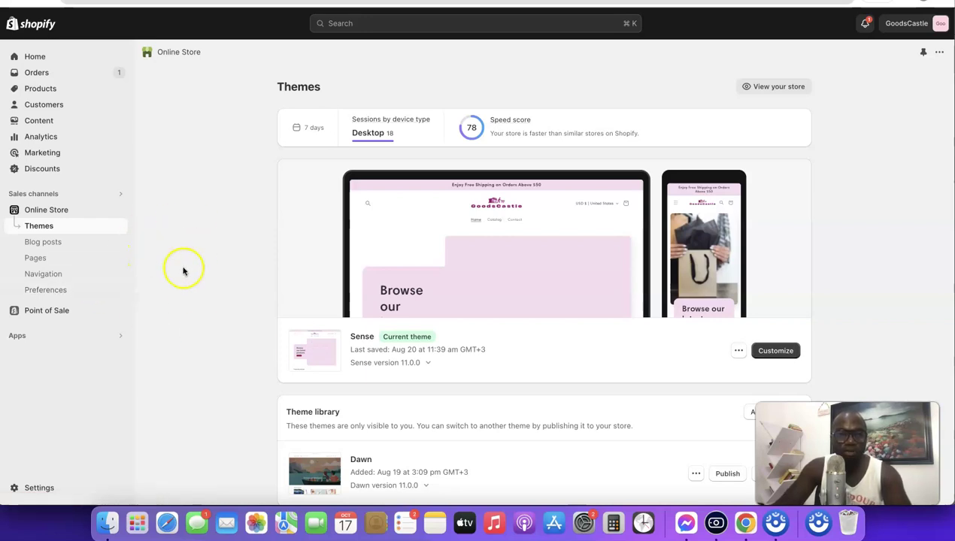
# Switch from the Shopify Themes page to Spocket's Find Products page.
pyautogui.click(323, 2)
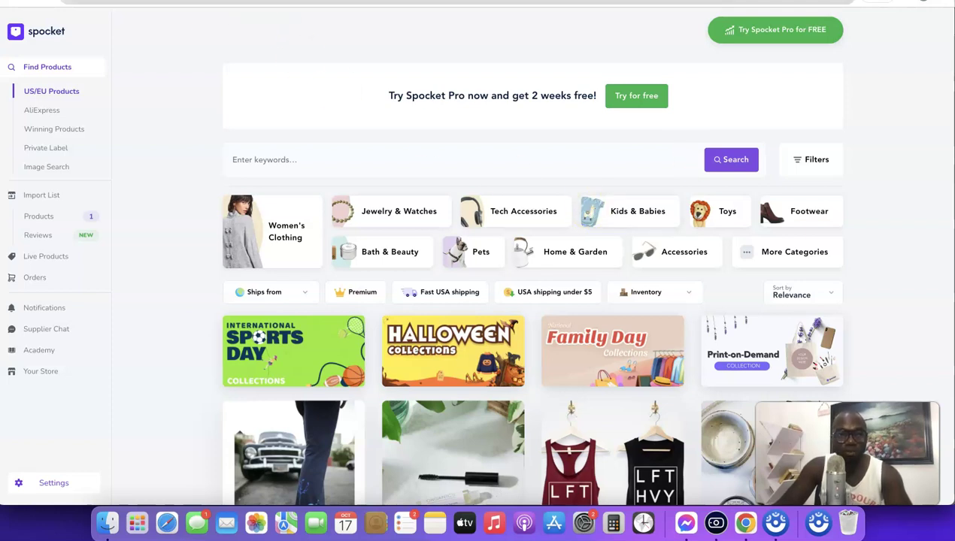
pyautogui.click(256, 2)
pyautogui.hotkey('ctrl', 'shift', 'Tab')
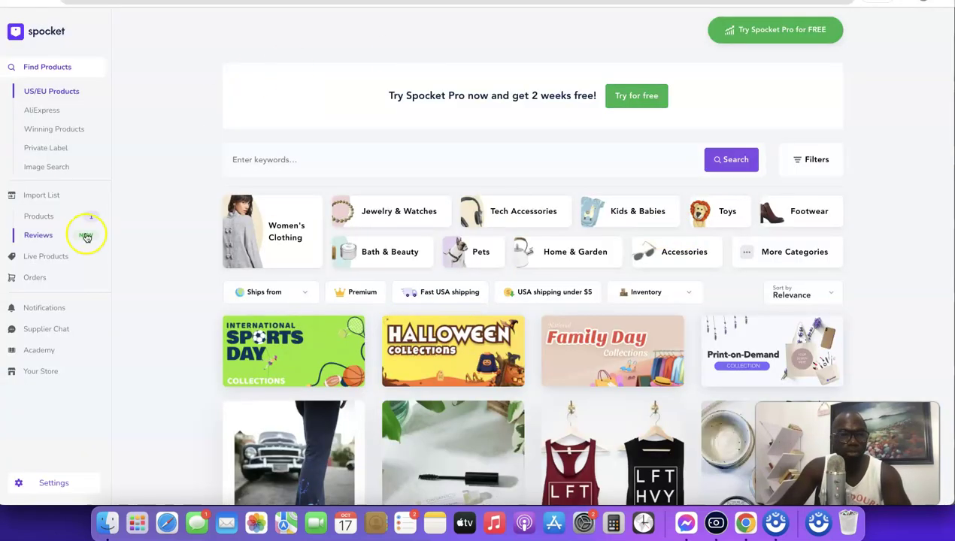
pyautogui.click(42, 195)
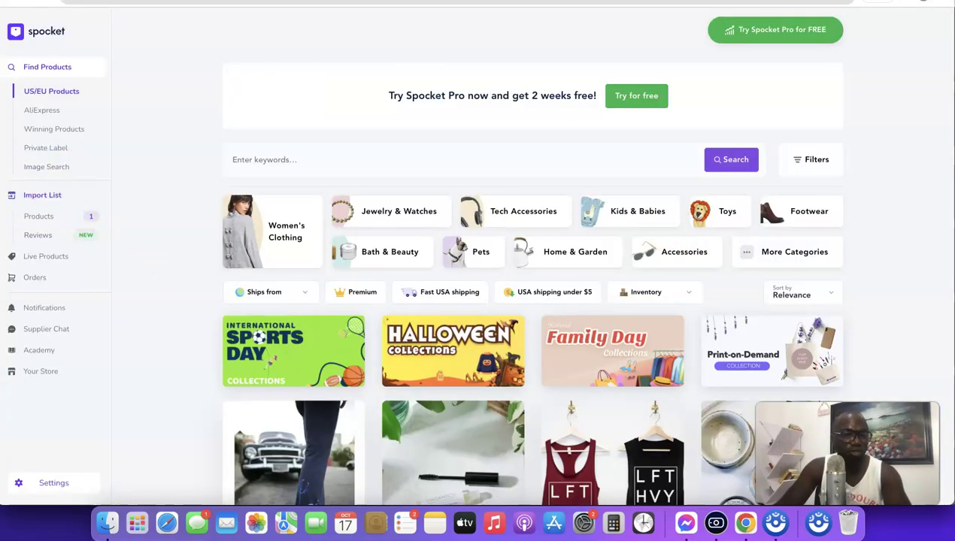
# Show Spocket's Your Store connection page without the Get Started checklist, and browse the platform cards.
pyautogui.click(39, 371)
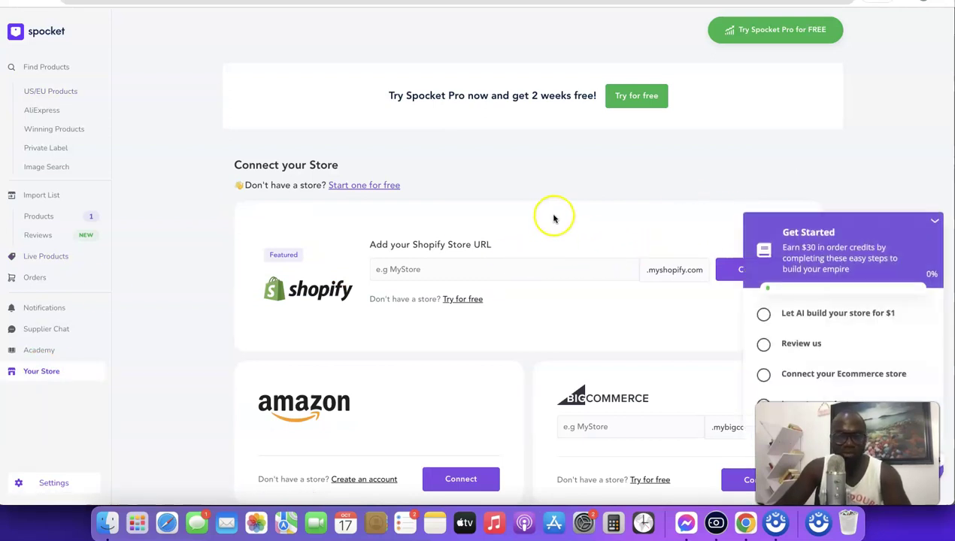
pyautogui.click(937, 225)
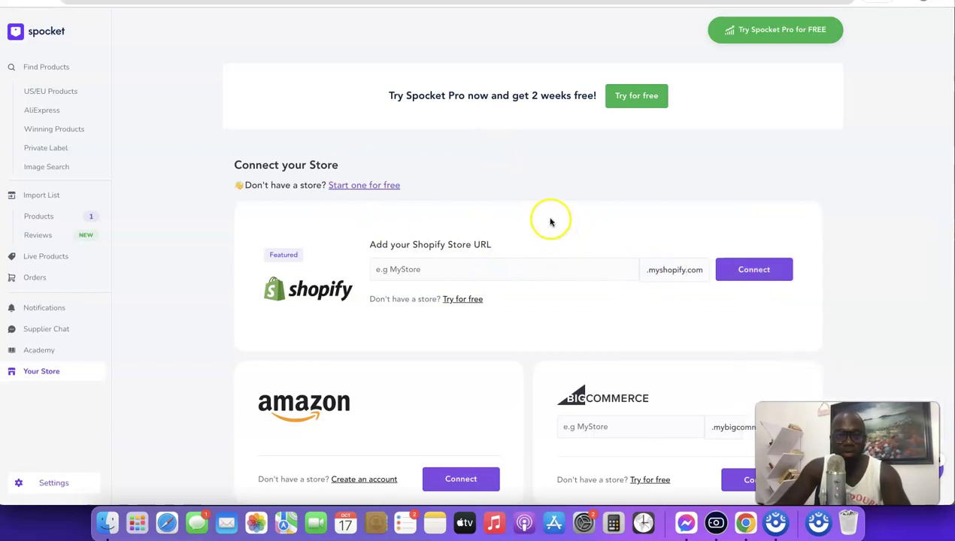
pyautogui.scroll(-10, 550, 222)
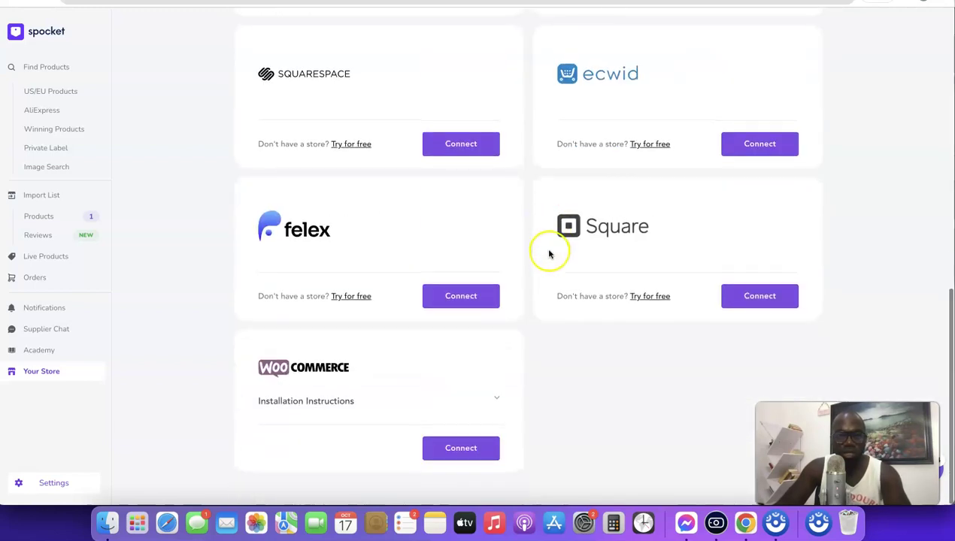
pyautogui.scroll(10, 550, 254)
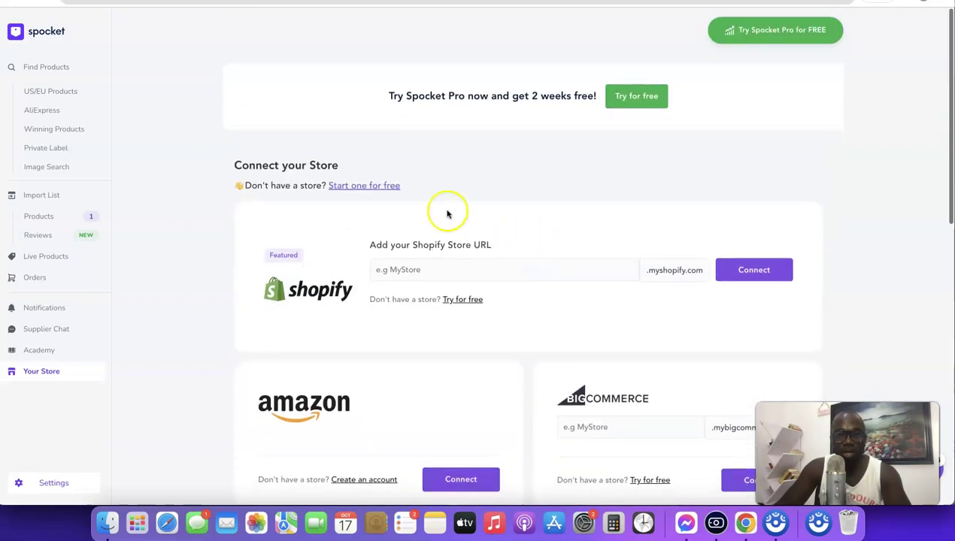
pyautogui.scroll(-10, 474, 285)
pyautogui.scroll(10, 478, 285)
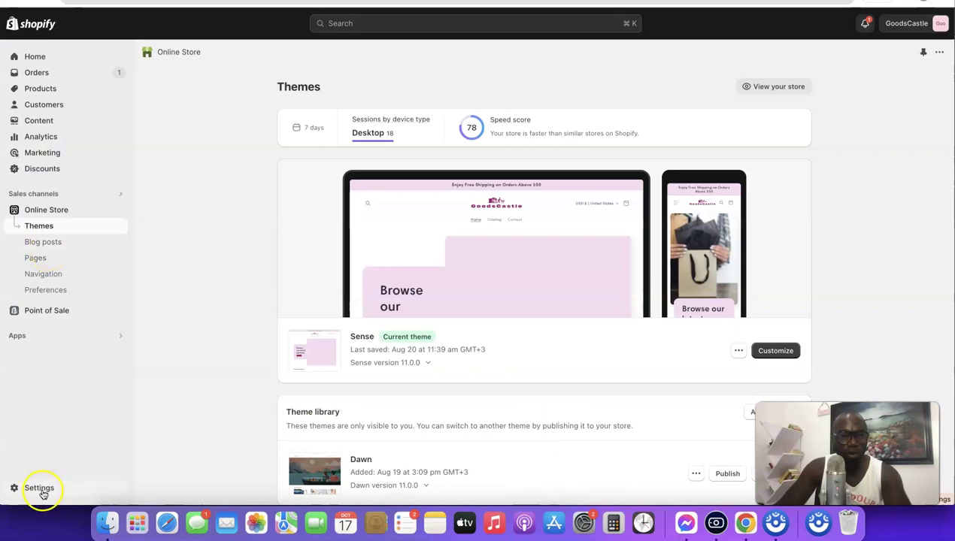
# Copy the store's myshopify subdomain from Shopify's Settings > Domains details.
pyautogui.click(39, 489)
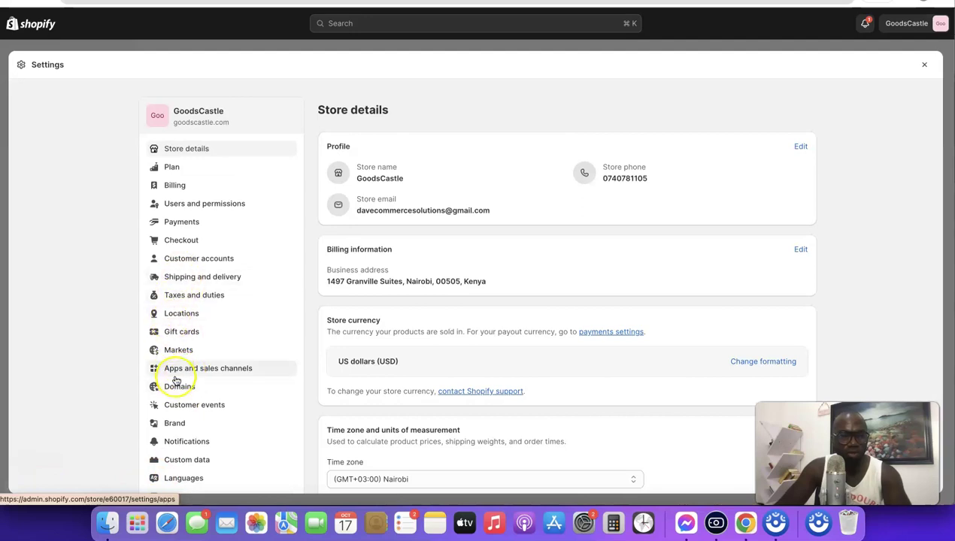
pyautogui.click(178, 385)
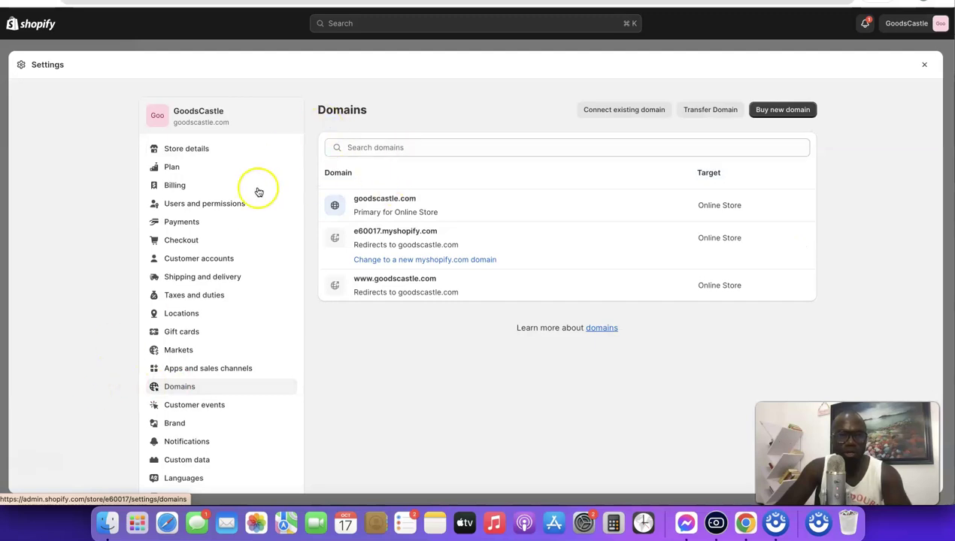
pyautogui.click(373, 234)
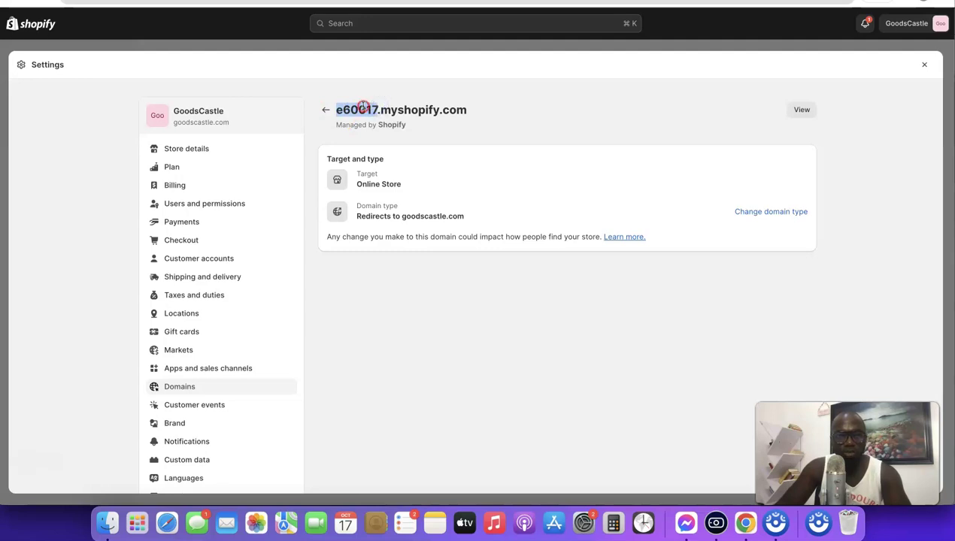
pyautogui.rightClick(364, 107)
pyautogui.click(381, 132)
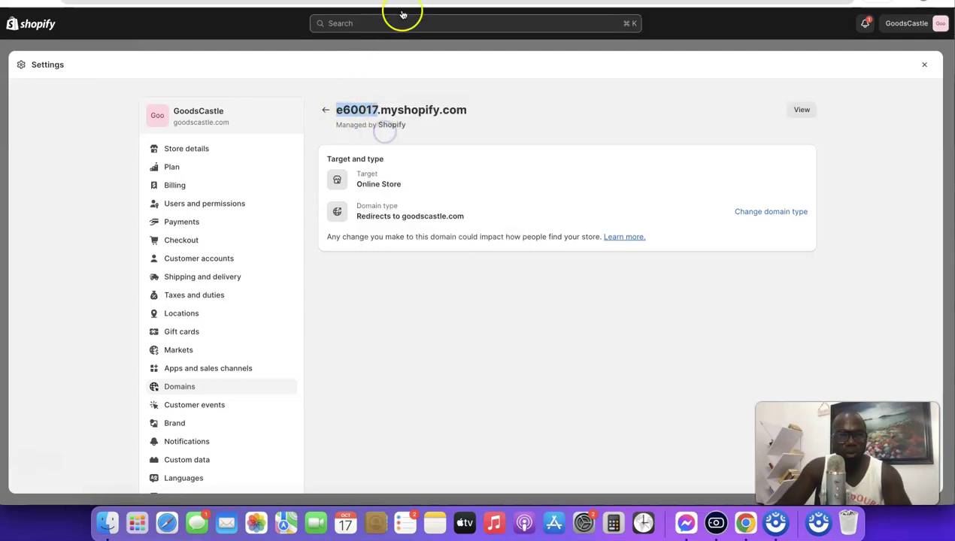
pyautogui.click(394, 3)
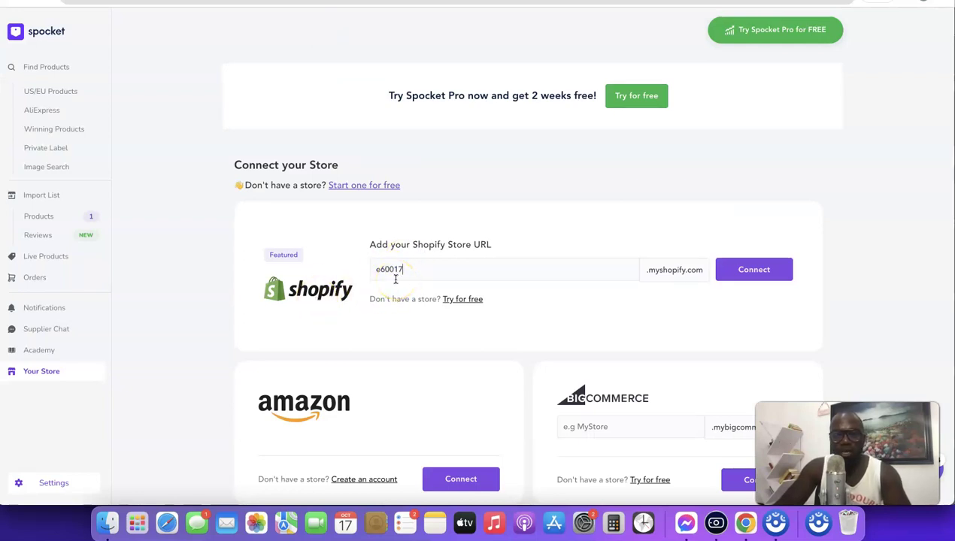
# Connect Spocket to Shopify using the pasted myshopify subdomain in the Shopify Store URL field.
pyautogui.click(746, 271)
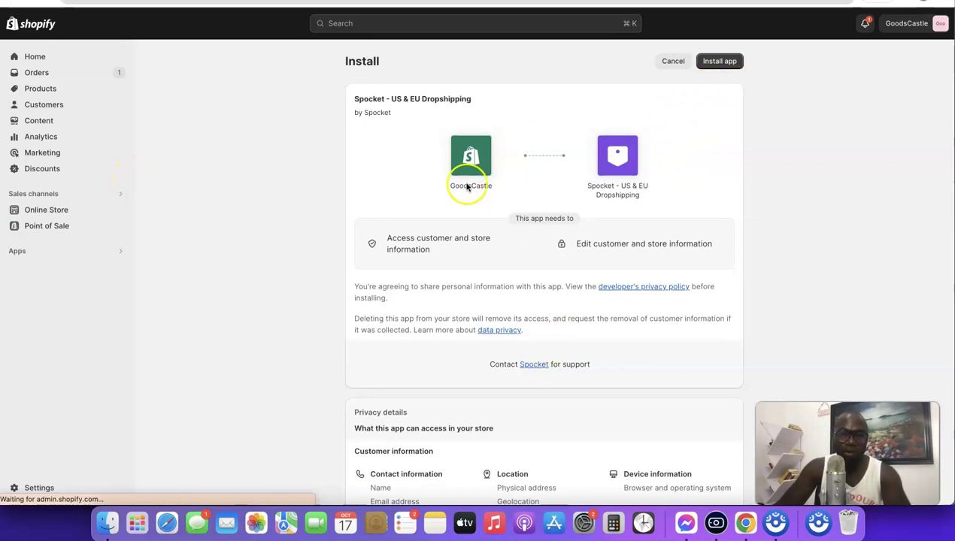
# Review the permissions listed on the Spocket - US & EU Dropshipping install page.
pyautogui.scroll(-1, 565, 230)
pyautogui.scroll(1, 565, 232)
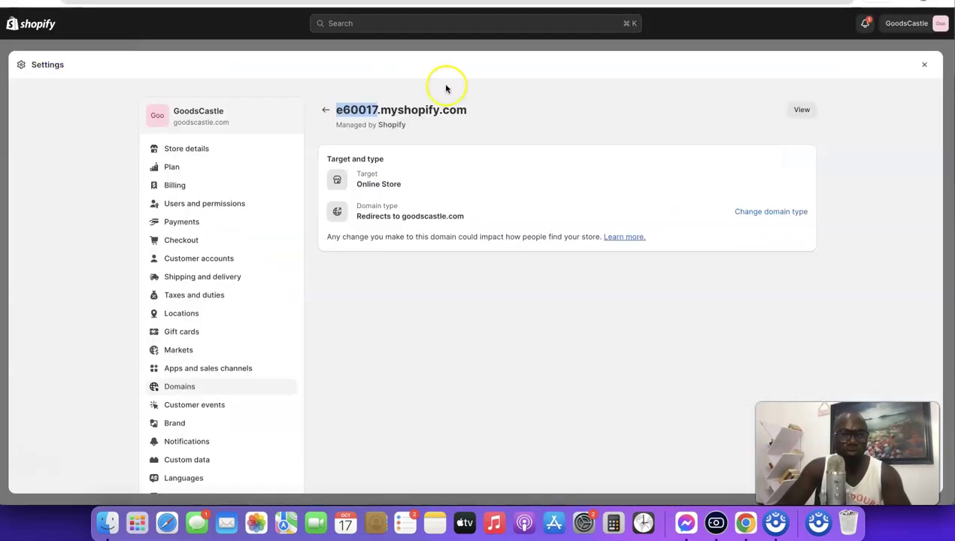
# Close Settings and reach the Shopify App Store by way of Apps > All recommended apps.
pyautogui.click(924, 64)
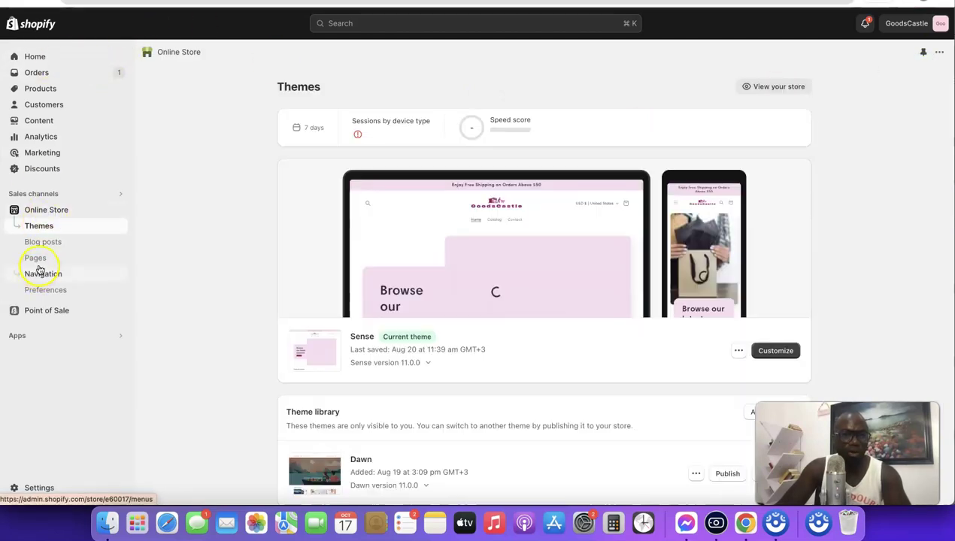
pyautogui.click(19, 336)
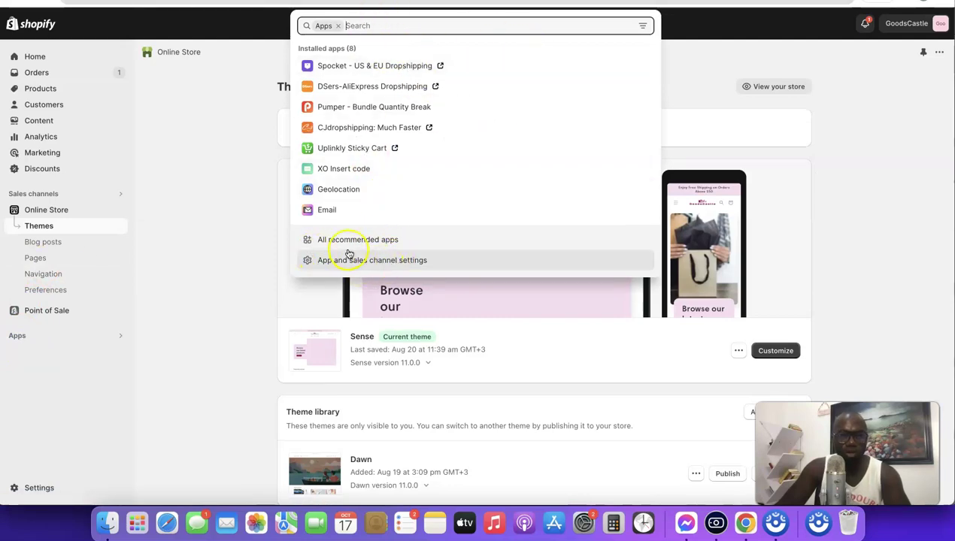
pyautogui.click(370, 242)
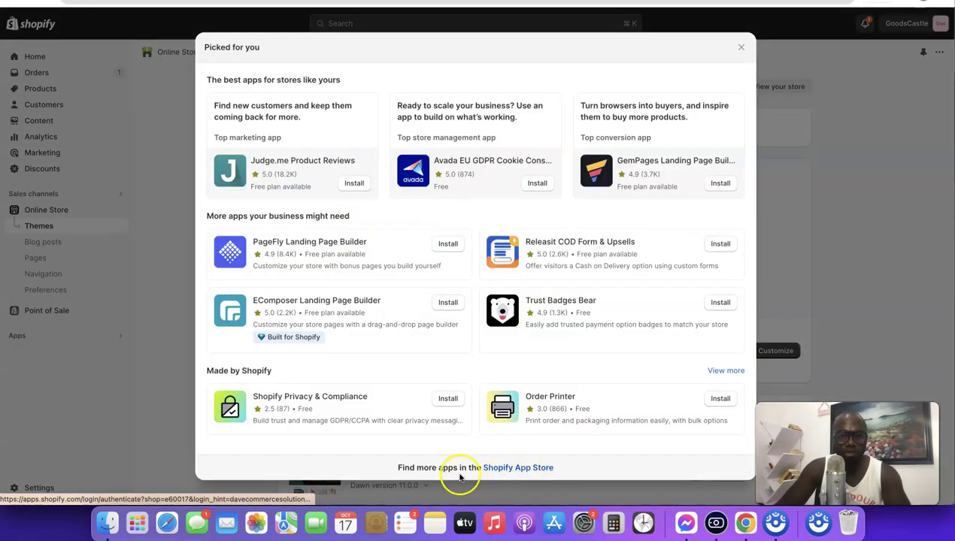
pyautogui.click(509, 473)
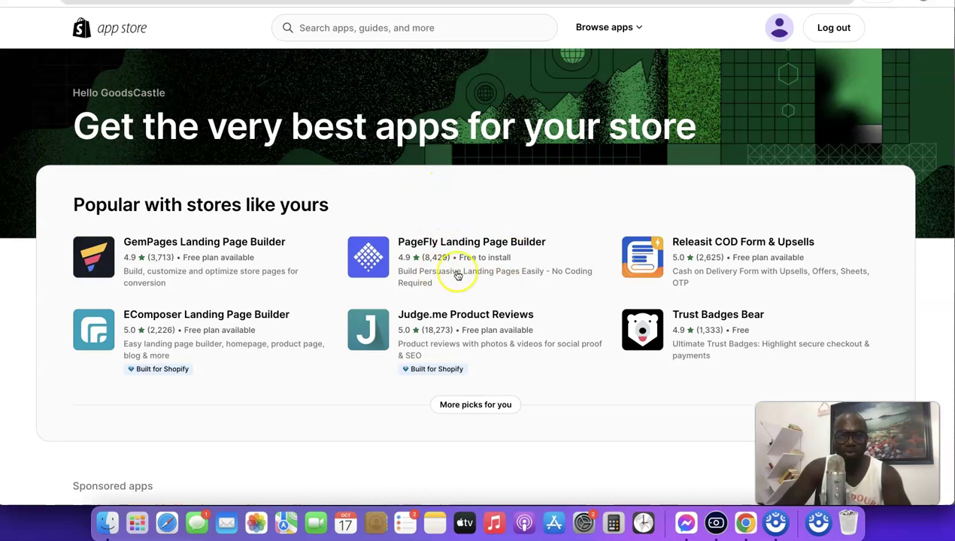
# Search the App Store for 'Spocket' and choose the Spocket - US & EU Dropshipping listing.
pyautogui.click(375, 29)
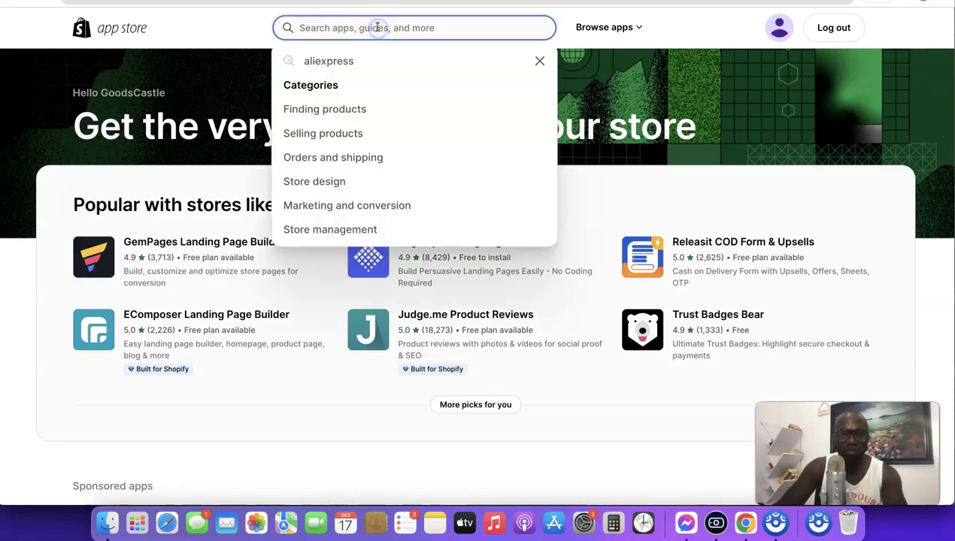
pyautogui.write('Spocket')
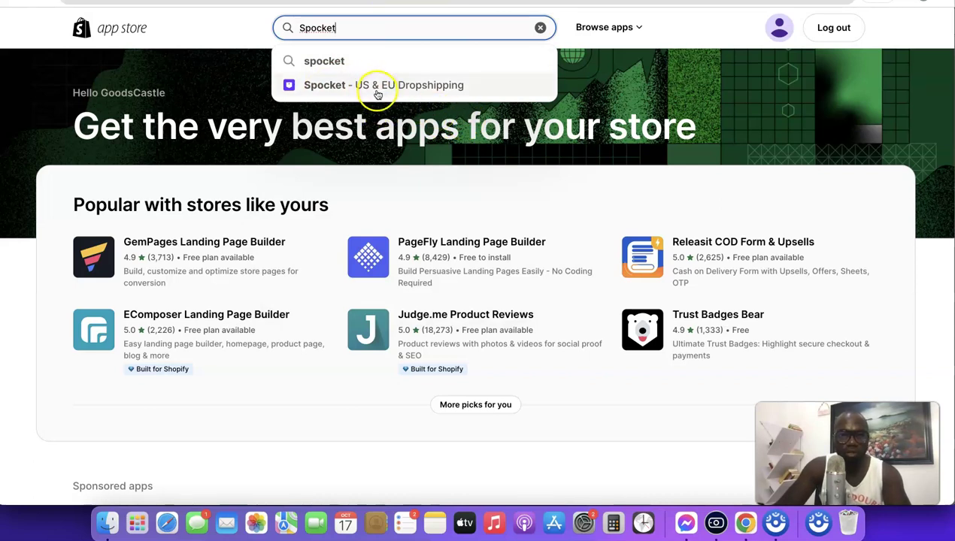
pyautogui.click(334, 85)
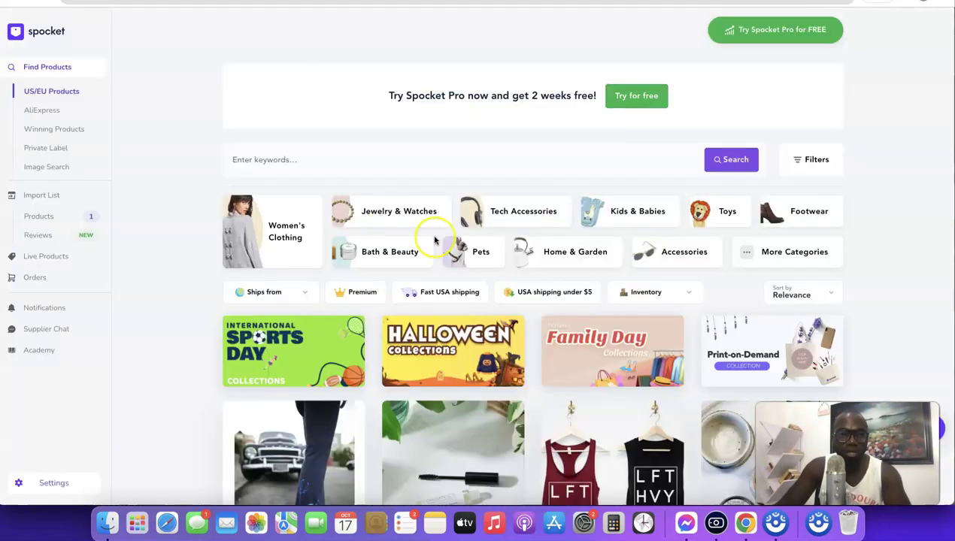
# Show Spocket's Import List products with the Air Pro 6 earbuds, with the Get Started checklist collapsed.
pyautogui.scroll(-3, 453, 216)
pyautogui.scroll(-1, 453, 216)
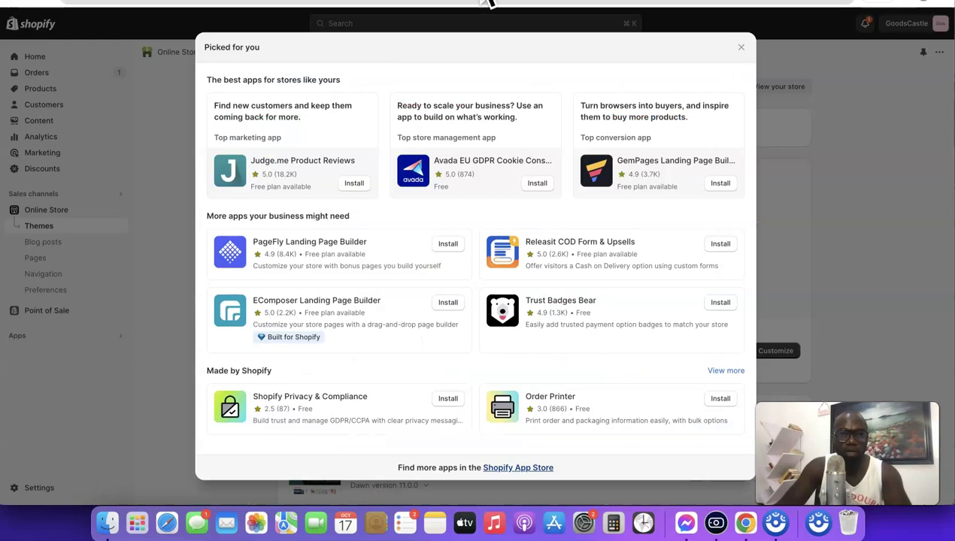
pyautogui.click(556, 2)
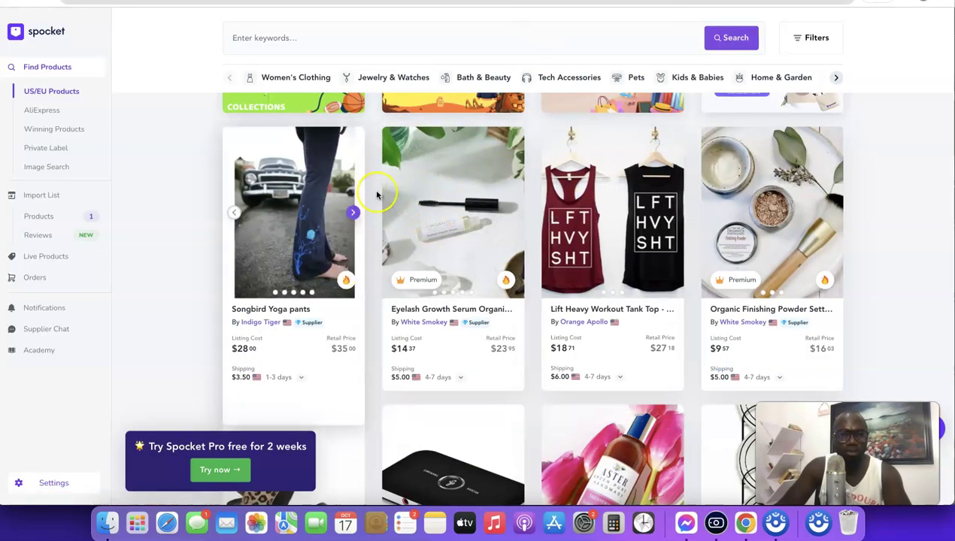
pyautogui.click(49, 218)
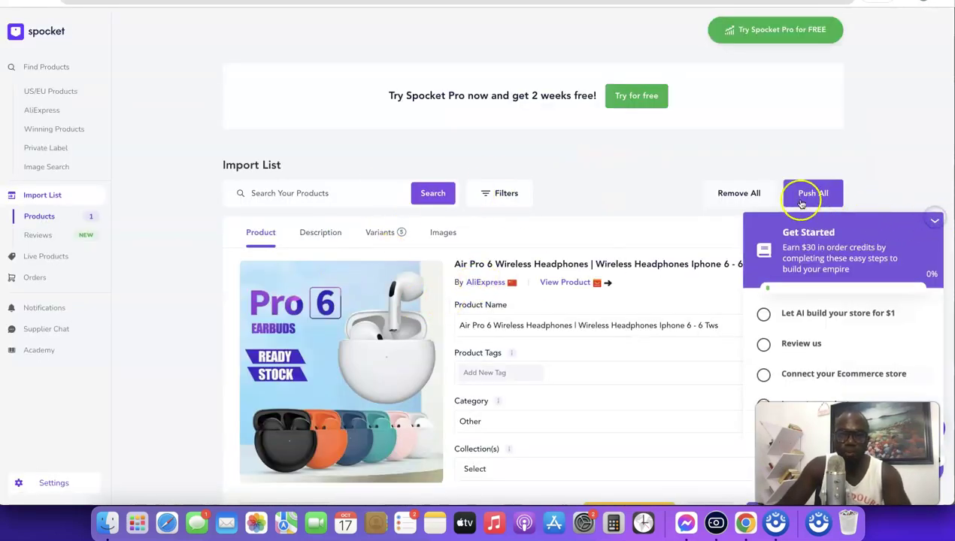
pyautogui.click(934, 220)
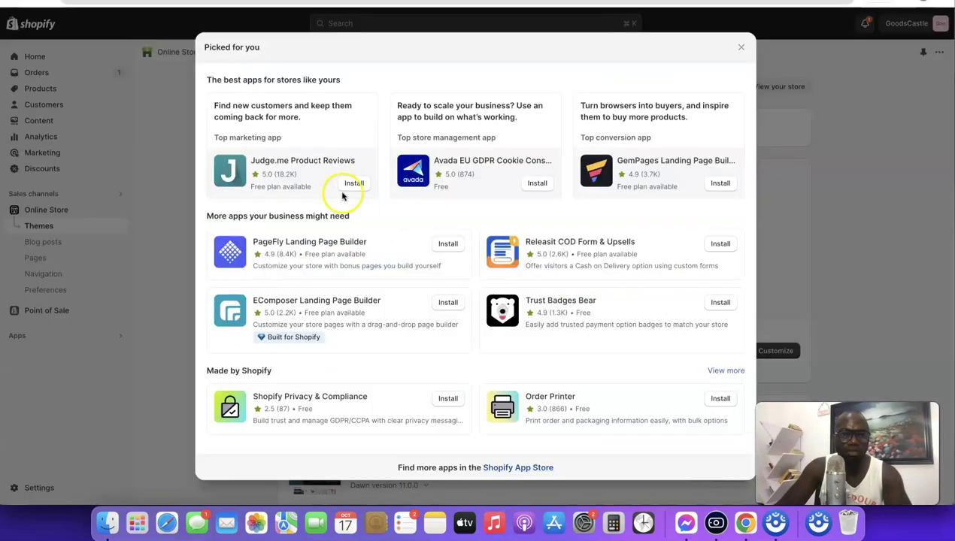
# Close the 'Picked for you' recommended apps panel to reveal Online Store > Themes.
pyautogui.click(745, 48)
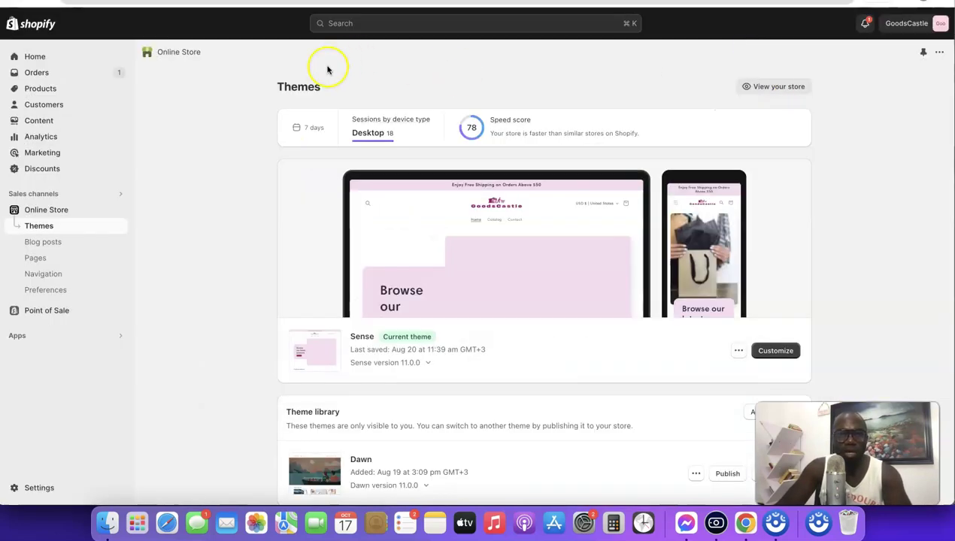